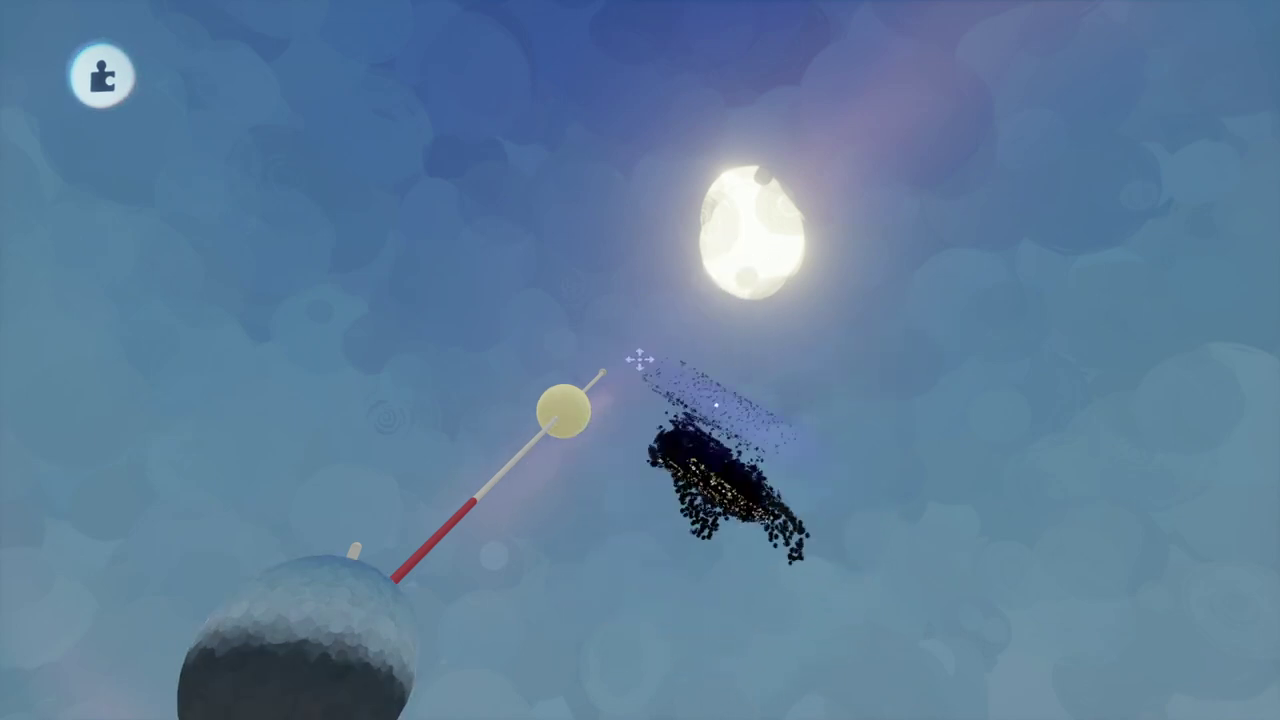
- Place a Time & Date gadget beside the Sun & Sky gadget, enlarged to about 395%
left_click_drag(676, 230, 528, 327)
middle_click_drag(613, 643, 574, 537)
key("Tab")
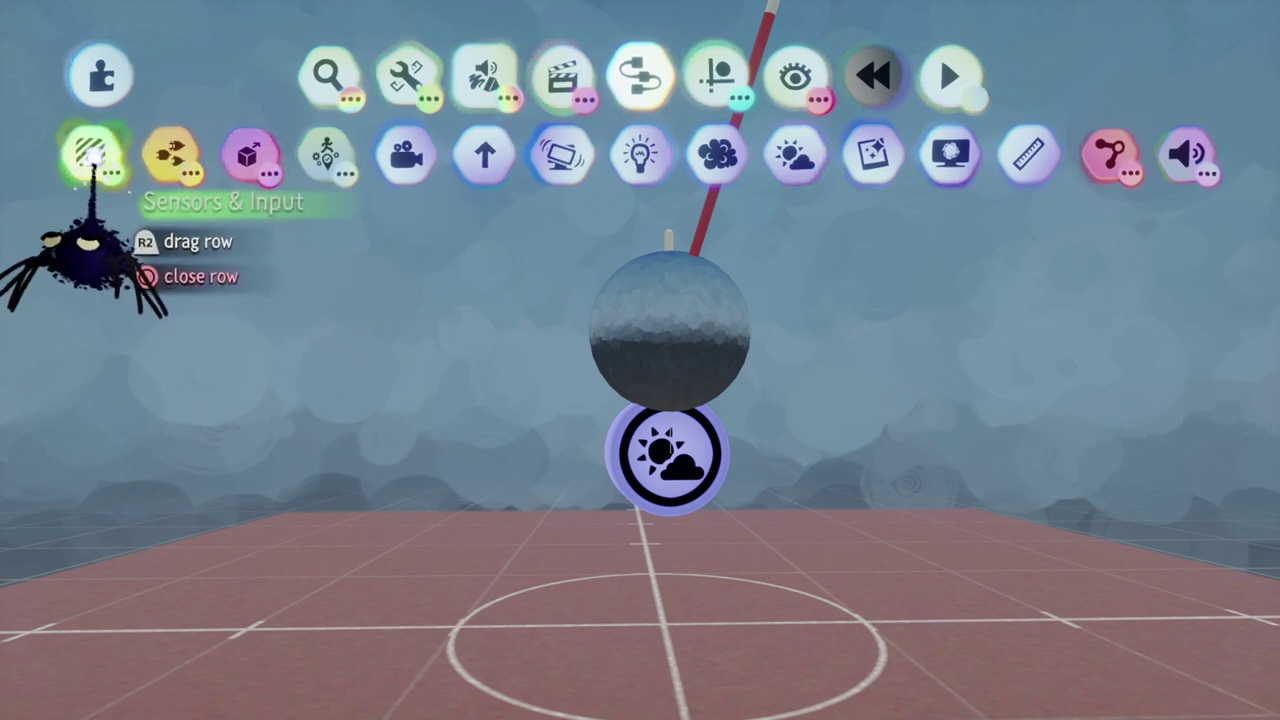
left_click(90, 152)
left_click(705, 362)
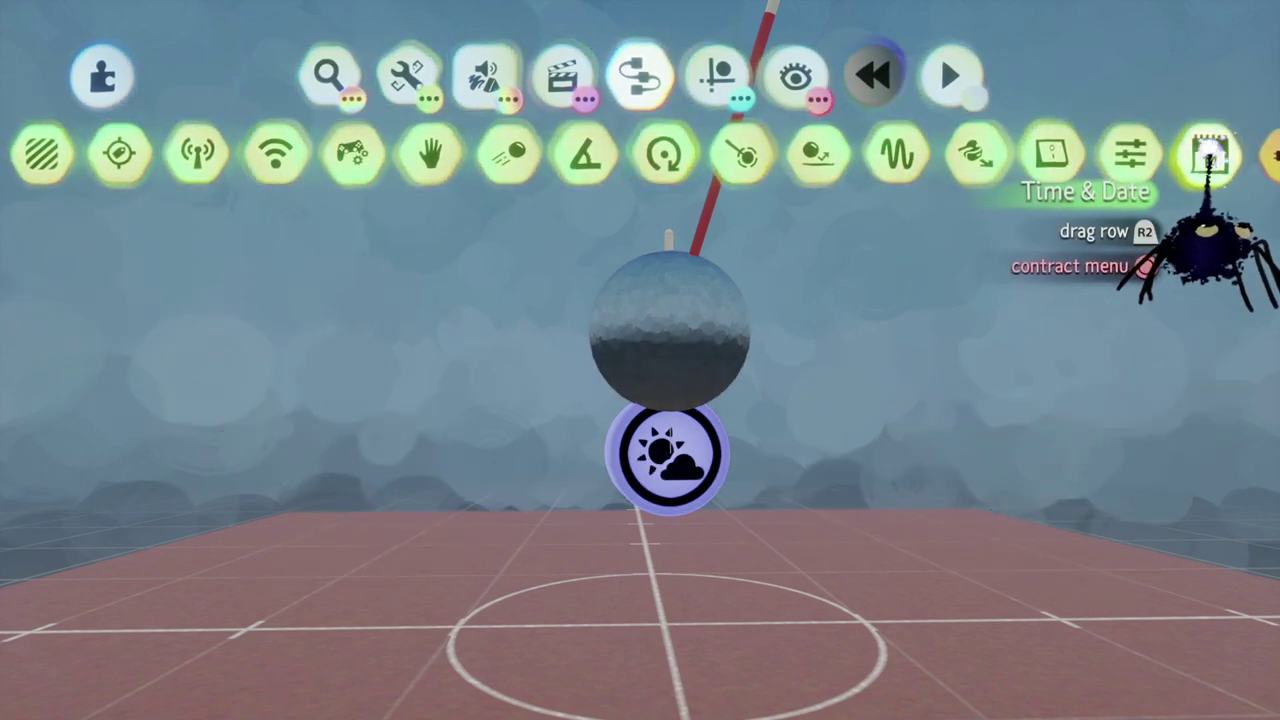
left_click(1208, 152)
left_click(1214, 149)
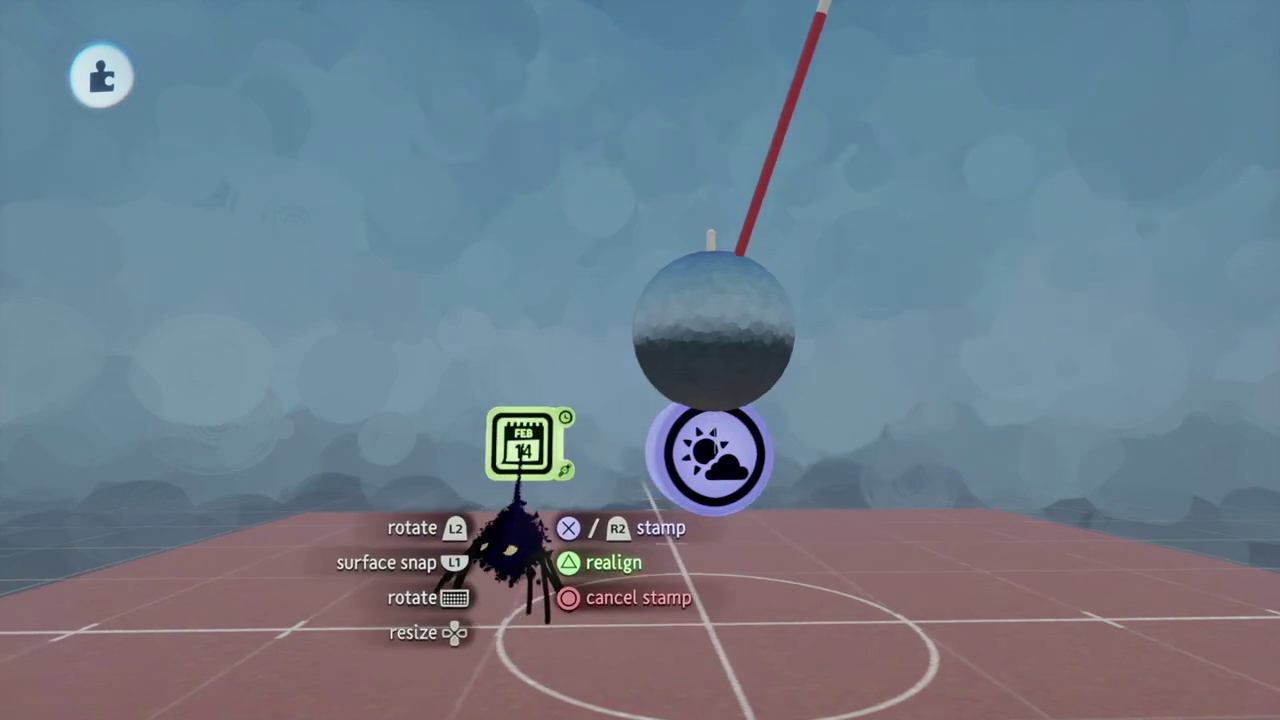
key("Right")
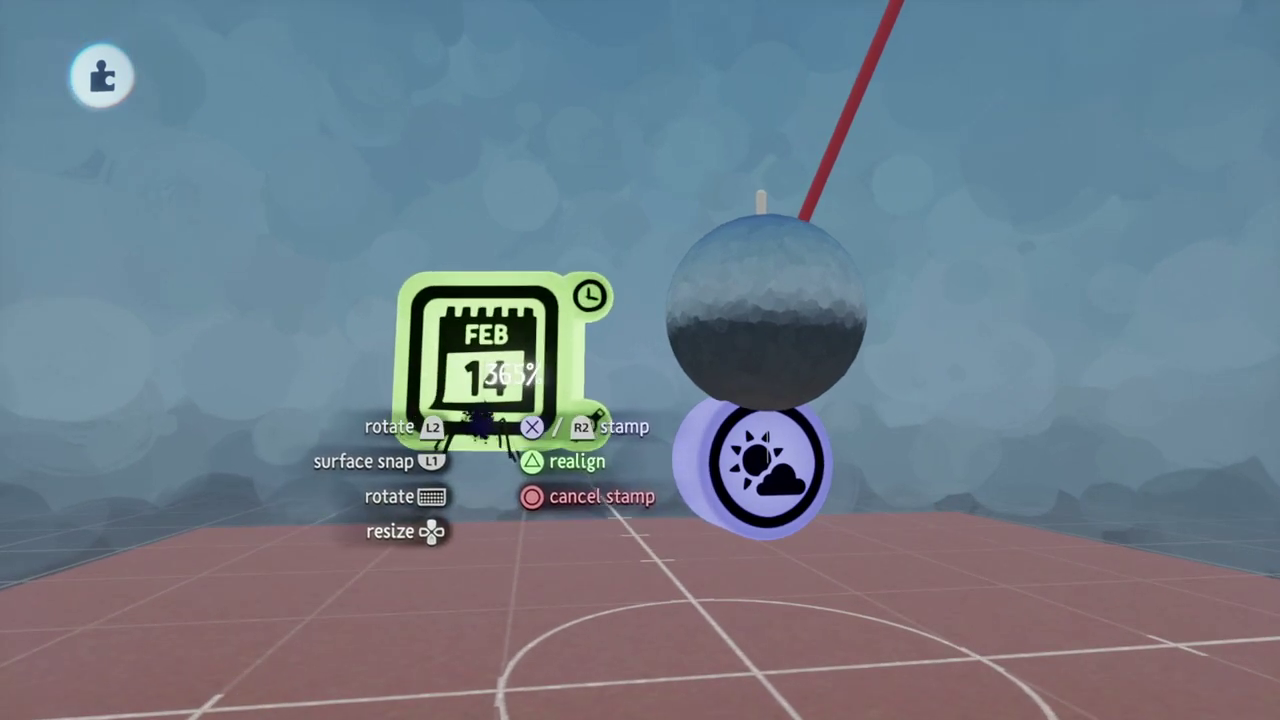
key("Right")
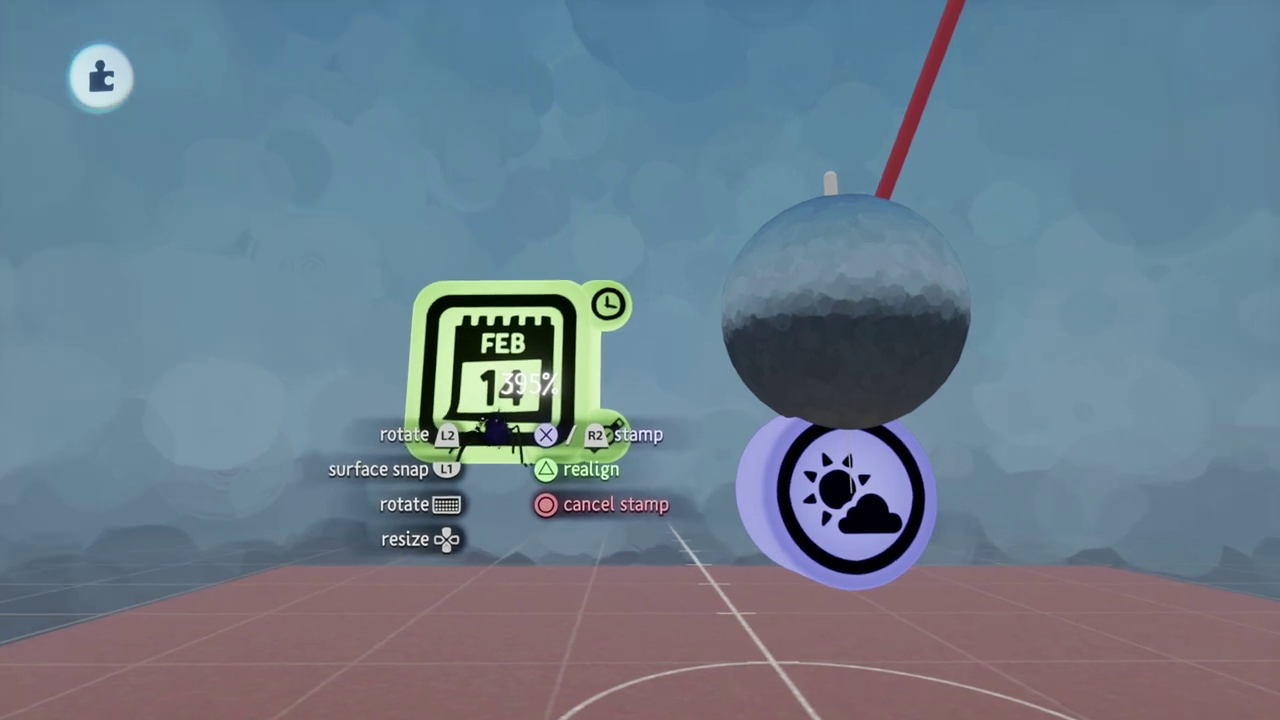
left_click(573, 405)
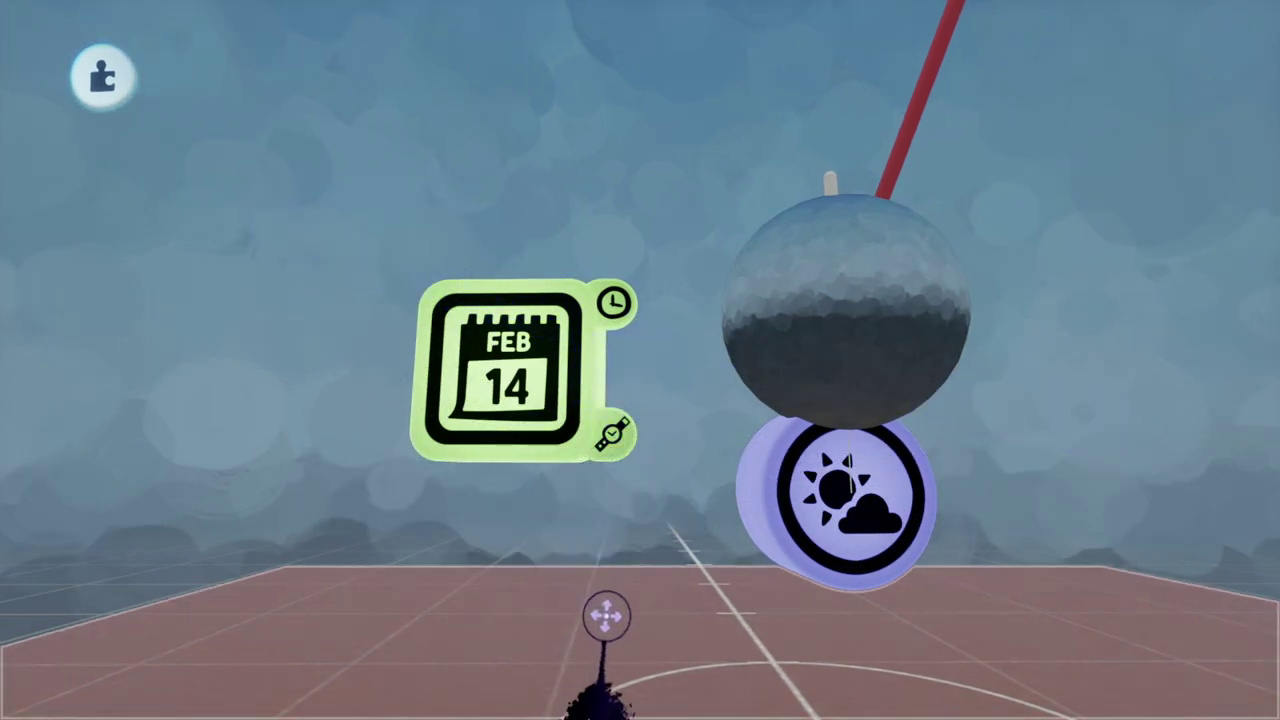
- Adjust the placed Time & Date gadget's position next to the Sun & Sky gadget
mouse_move(588, 465)
middle_mouse_down()
mouse_move(597, 433)
mouse_move(598, 452)
middle_mouse_up()
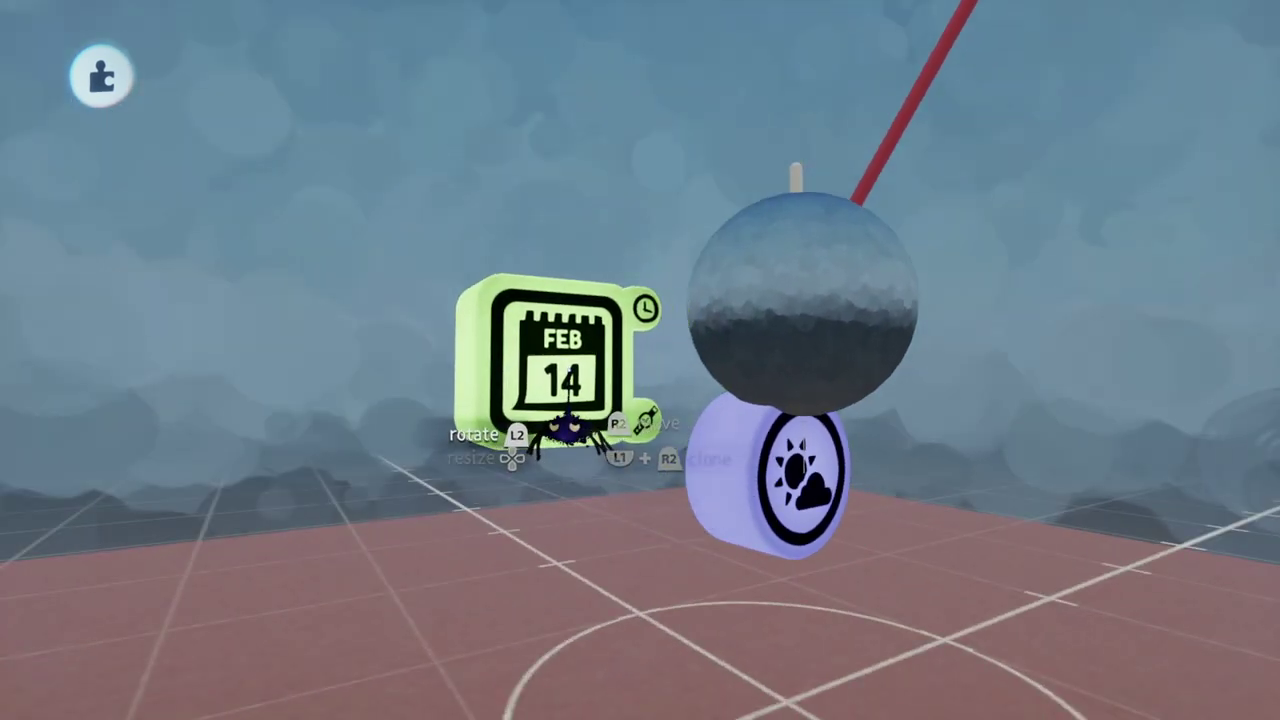
middle_click_drag(557, 400, 618, 463)
mouse_move(567, 390)
left_mouse_down()
mouse_move(573, 366)
mouse_move(566, 392)
left_mouse_up()
middle_click_drag(566, 425, 619, 553)
middle_click_drag(629, 494, 631, 527)
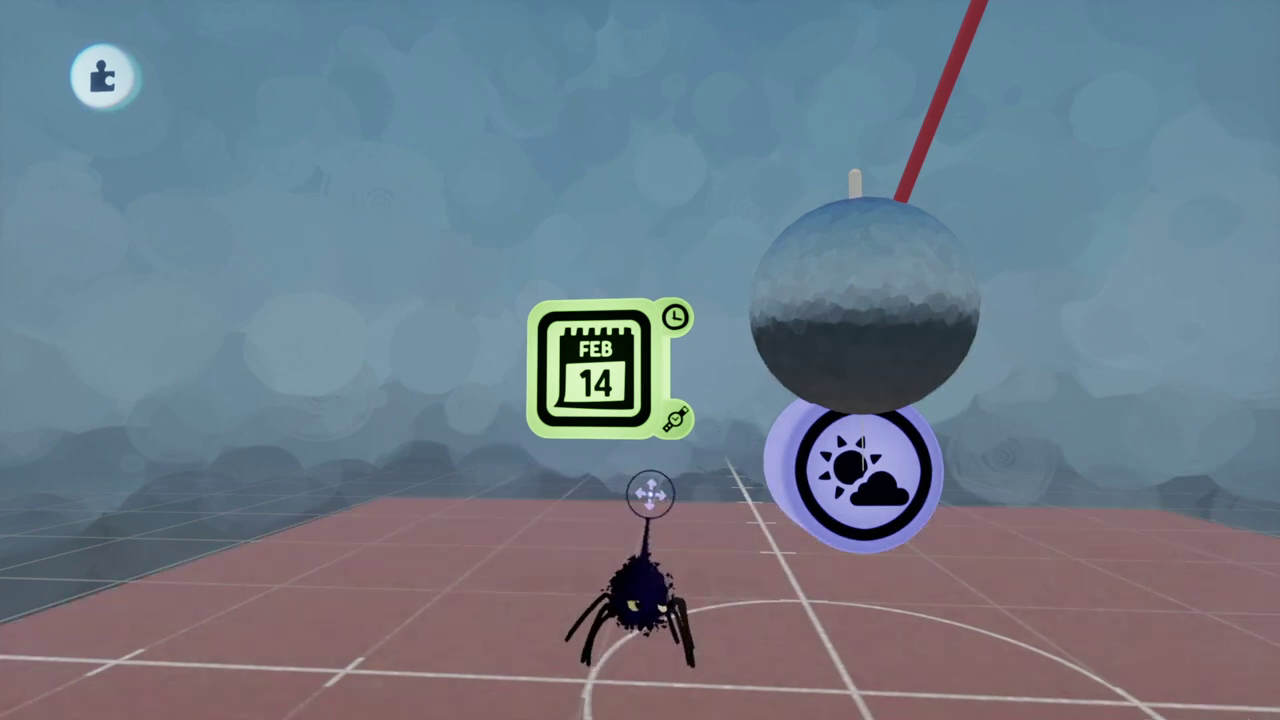
middle_click_drag(653, 508, 651, 491)
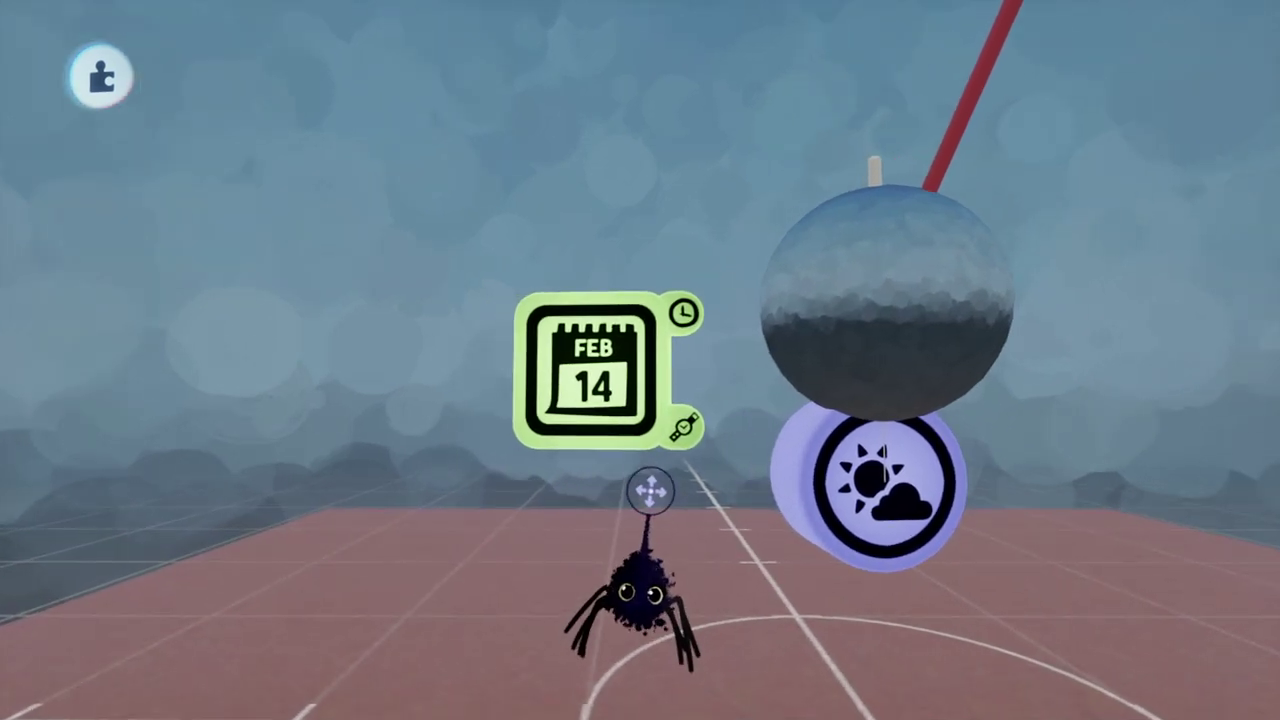
- Open the Time & Date gadget's settings and examine its three time outputs, including Local Time & Date
left_click(618, 392)
left_click_drag(728, 404, 194, 371)
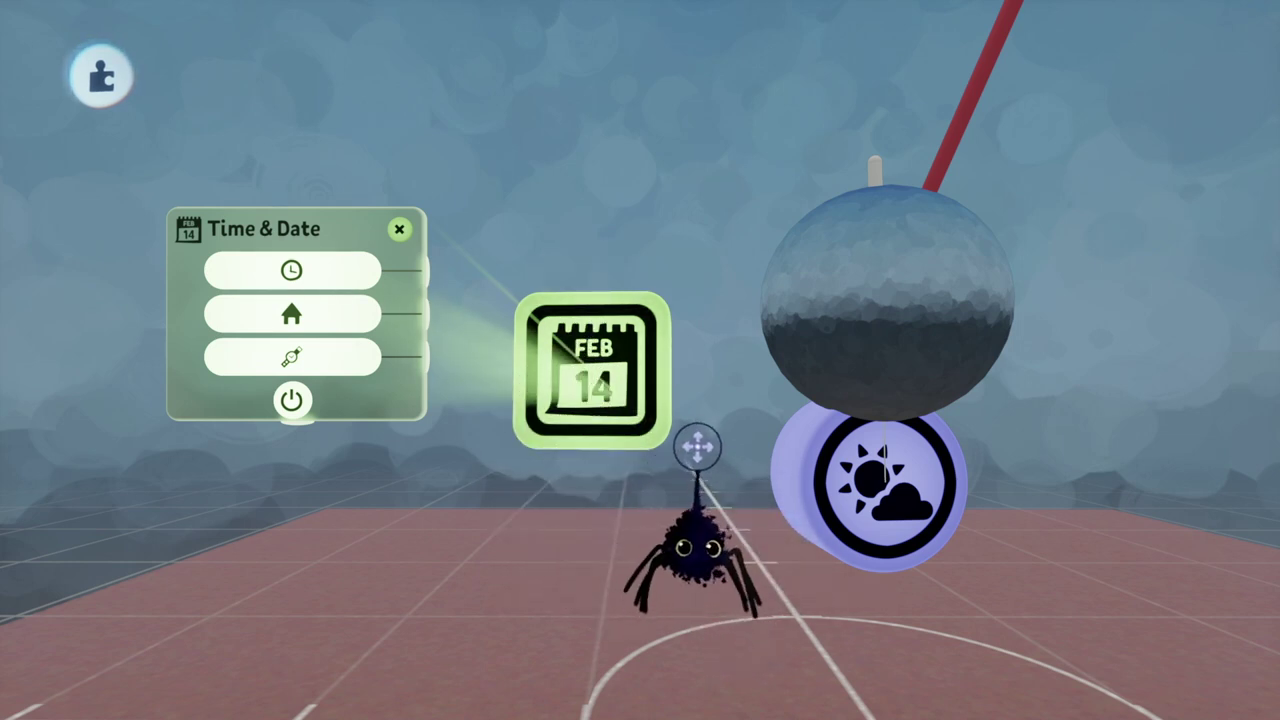
key("Escape")
left_click(590, 390)
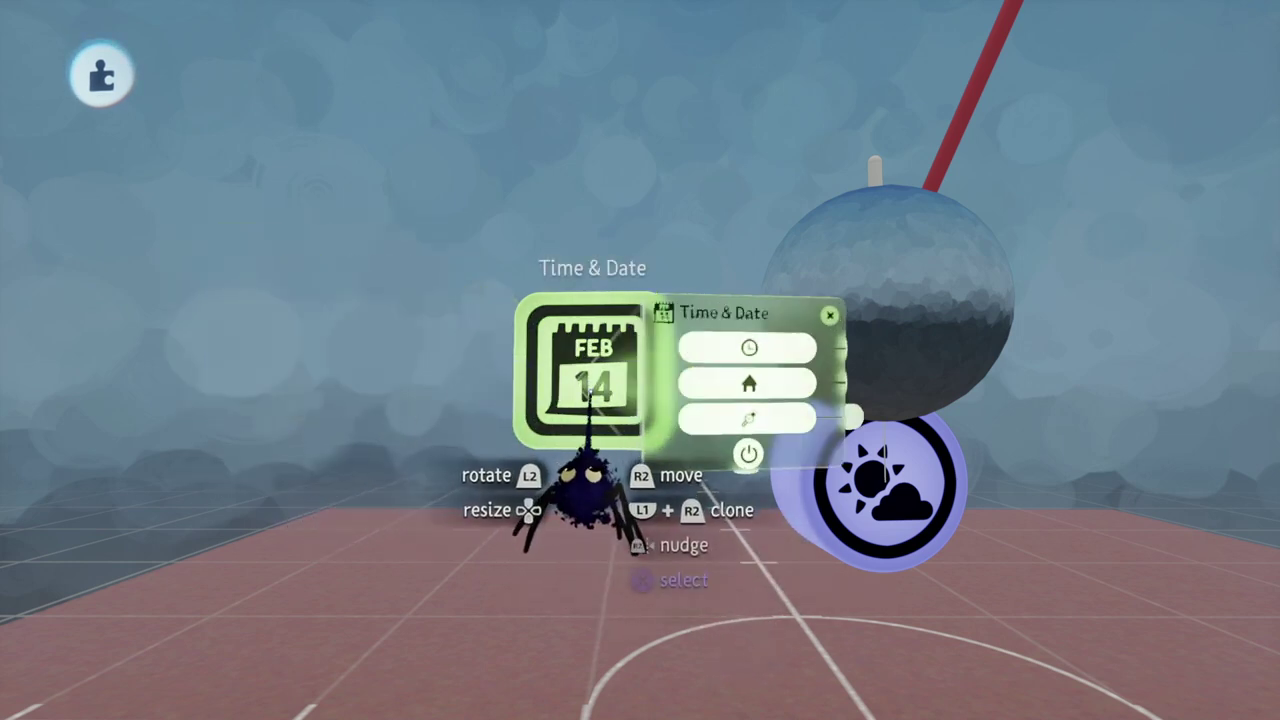
left_click_drag(712, 490, 270, 340)
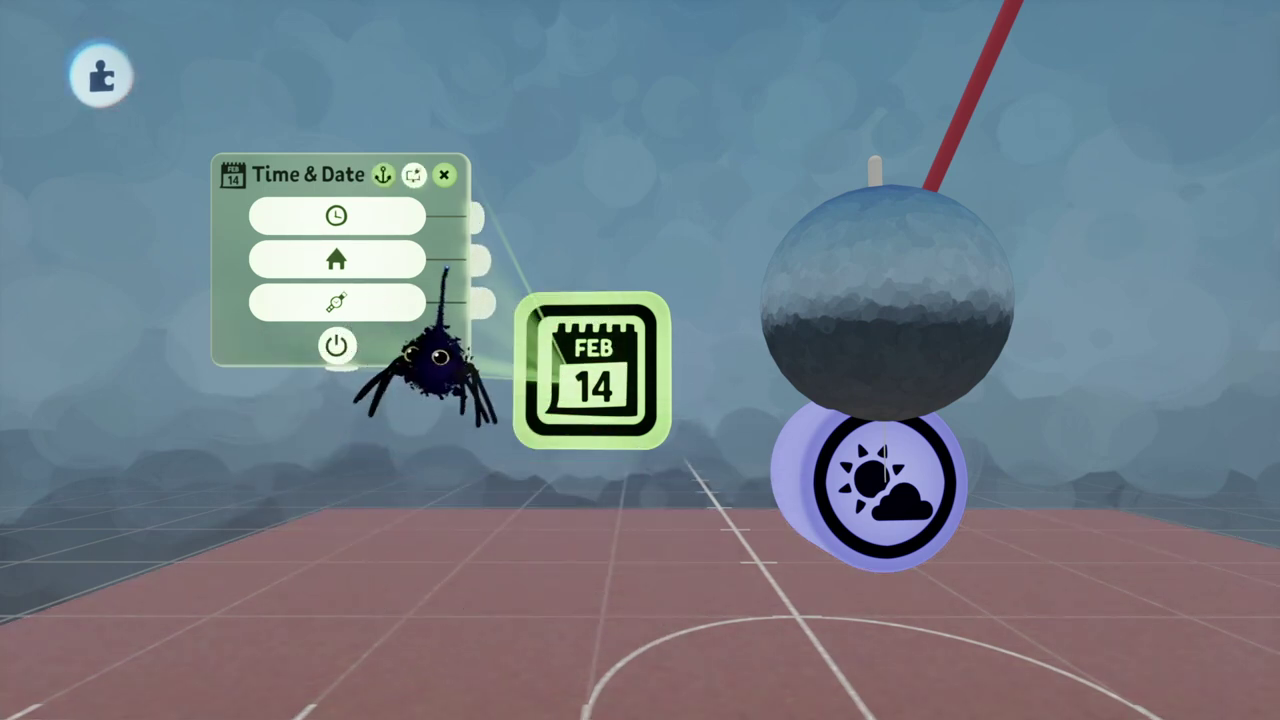
middle_click_drag(446, 364, 488, 350)
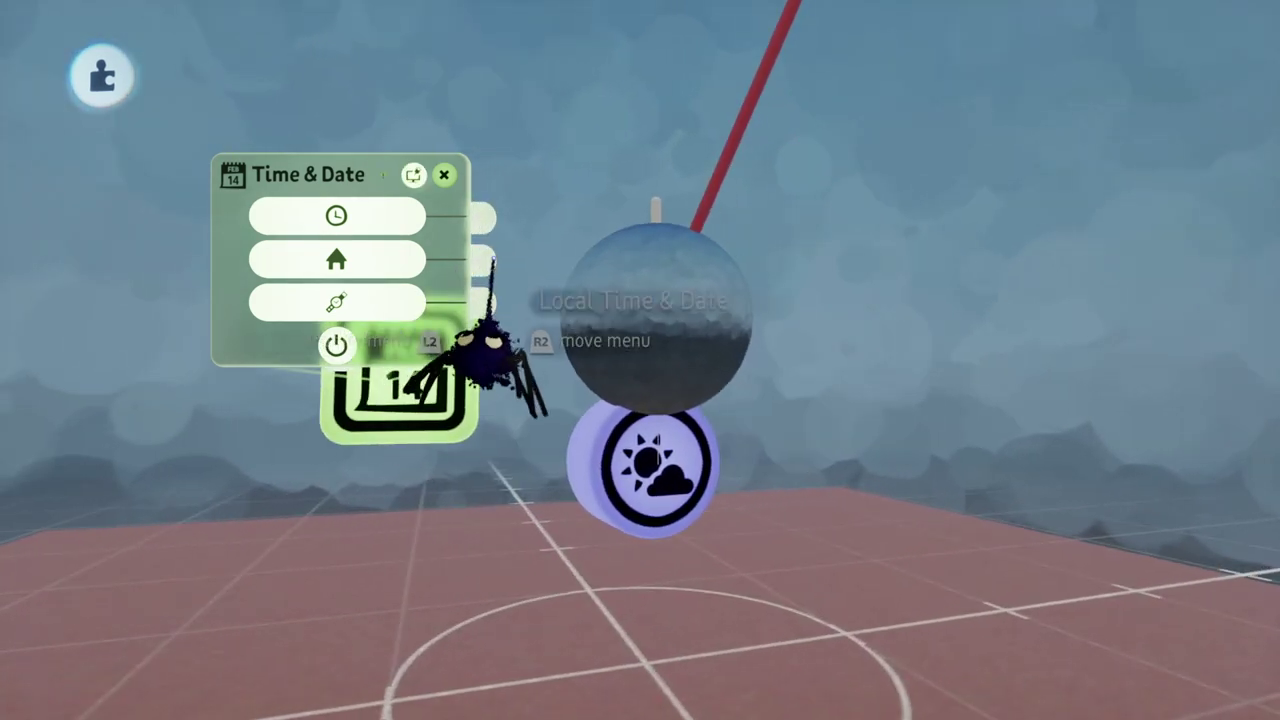
middle_click_drag(480, 443, 426, 349)
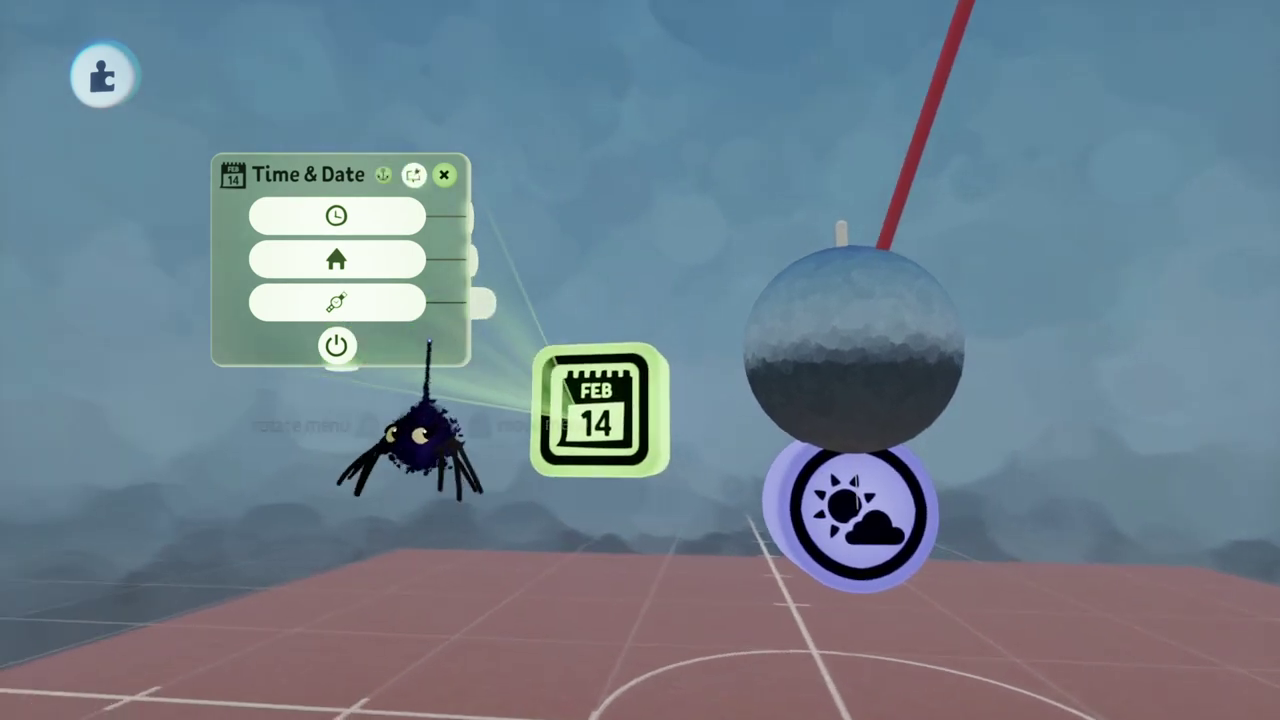
left_click_drag(434, 349, 366, 388)
middle_click_drag(440, 446, 717, 467)
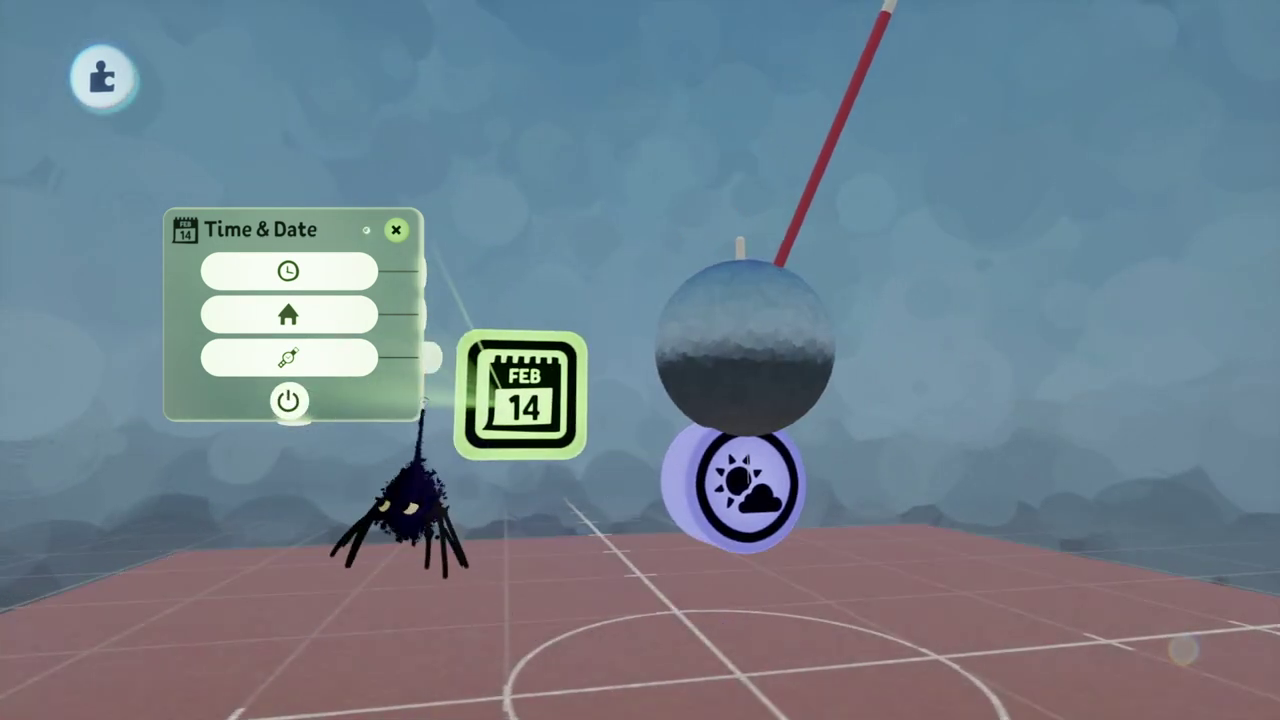
key("Escape")
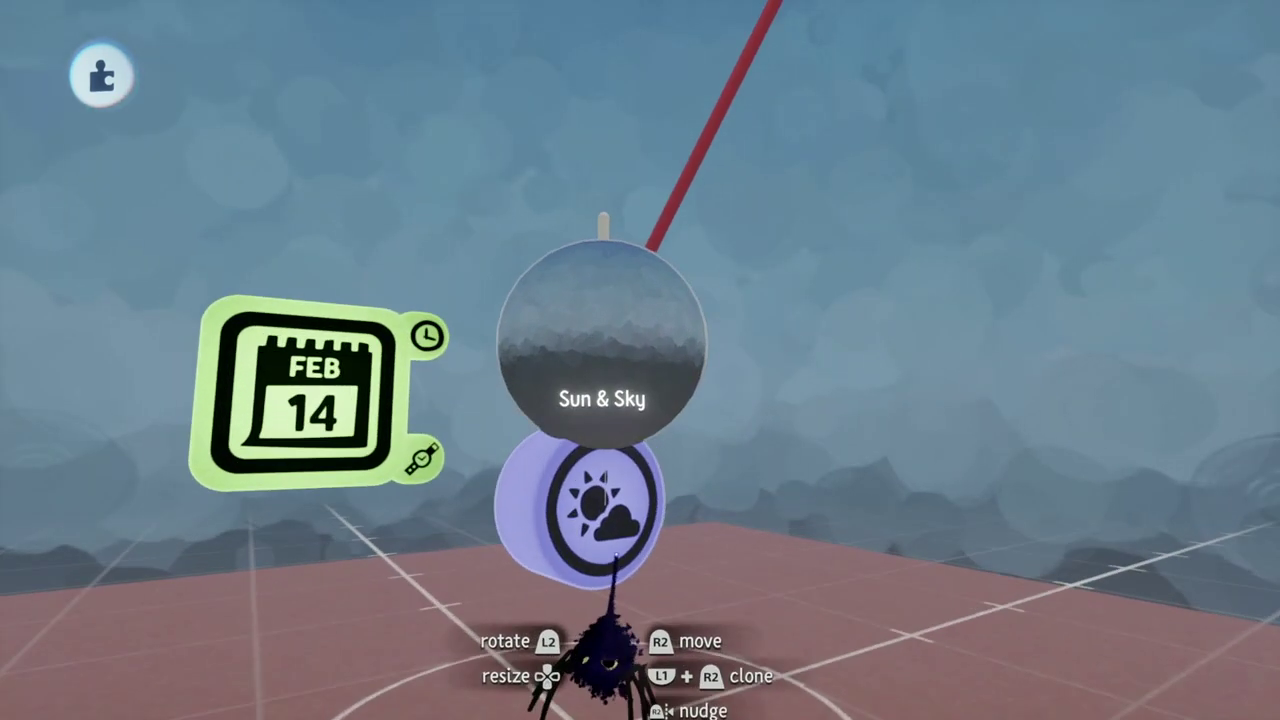
- Open the Sun & Sky gadget's settings at Time Properties and place them lower, near the gadget
left_click(600, 545)
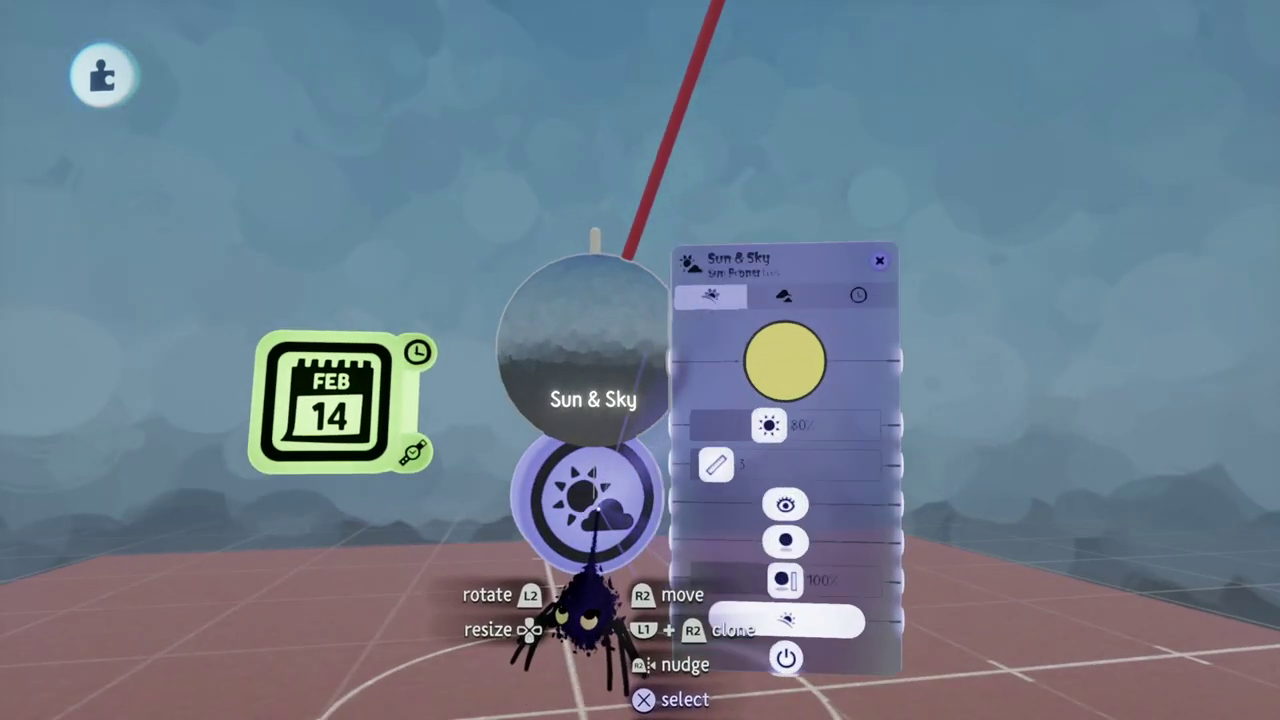
left_click_drag(700, 460, 771, 343)
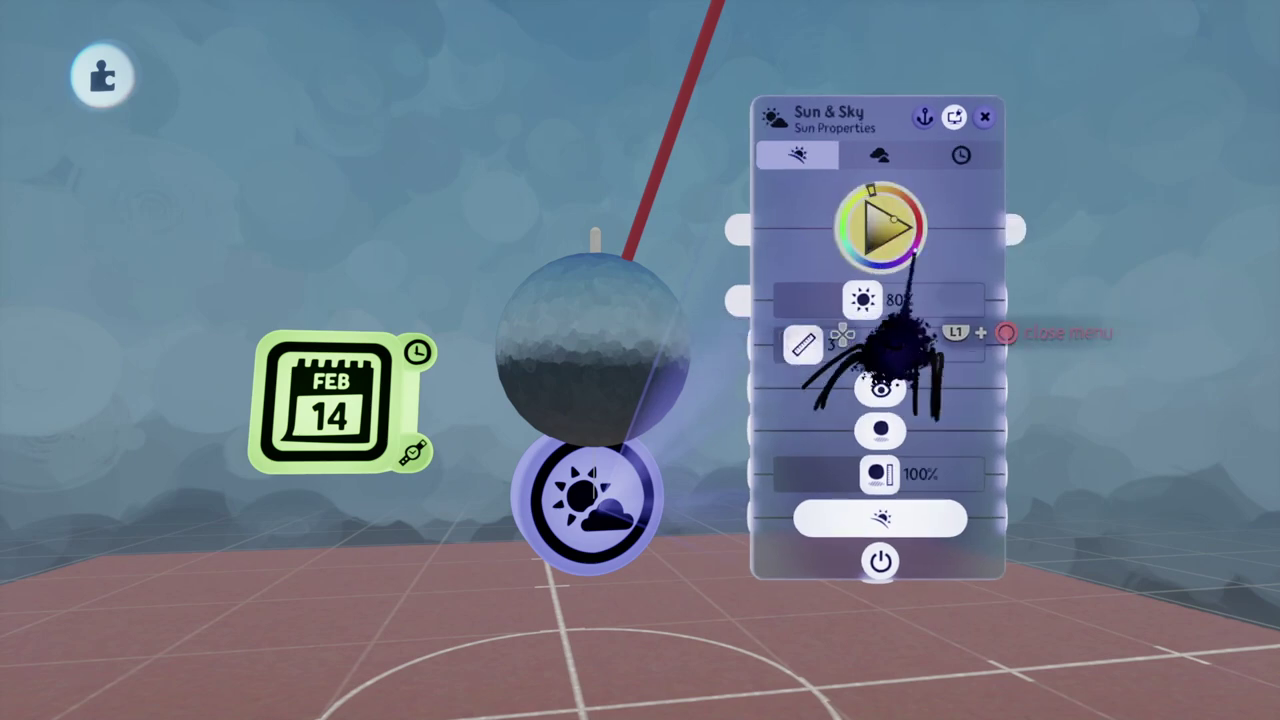
middle_click_drag(988, 349, 1043, 266)
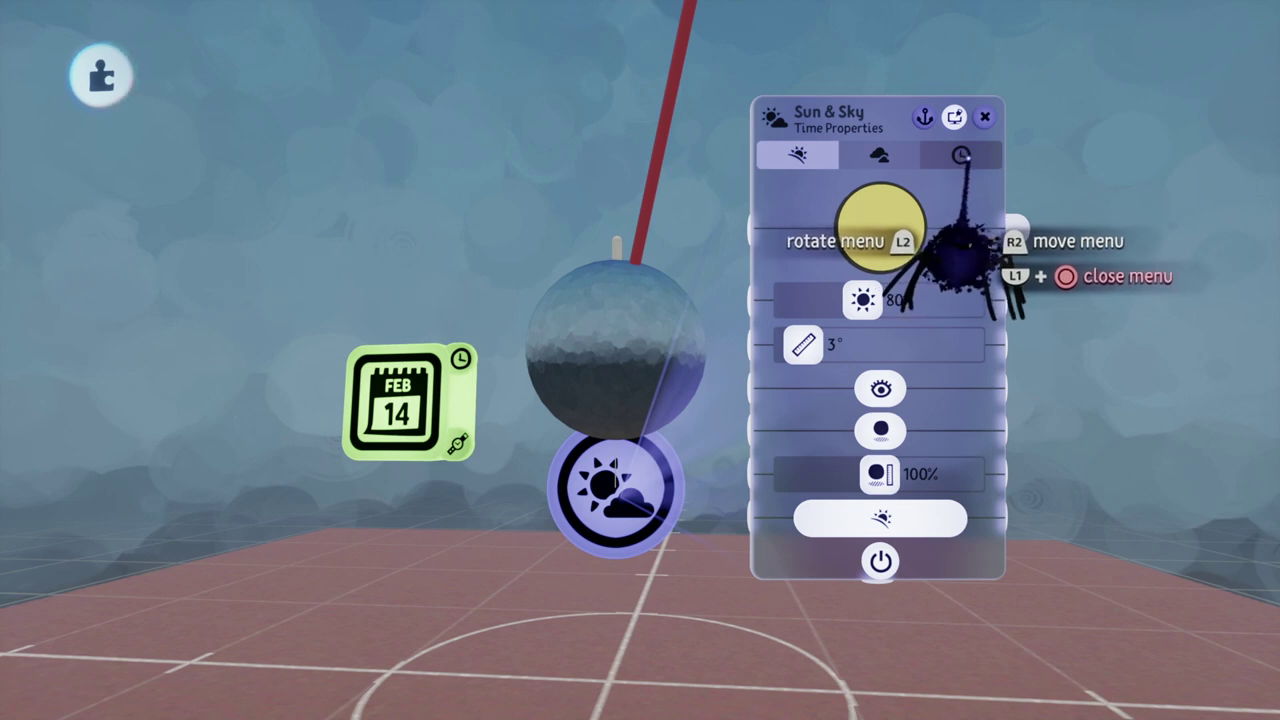
left_click(961, 156)
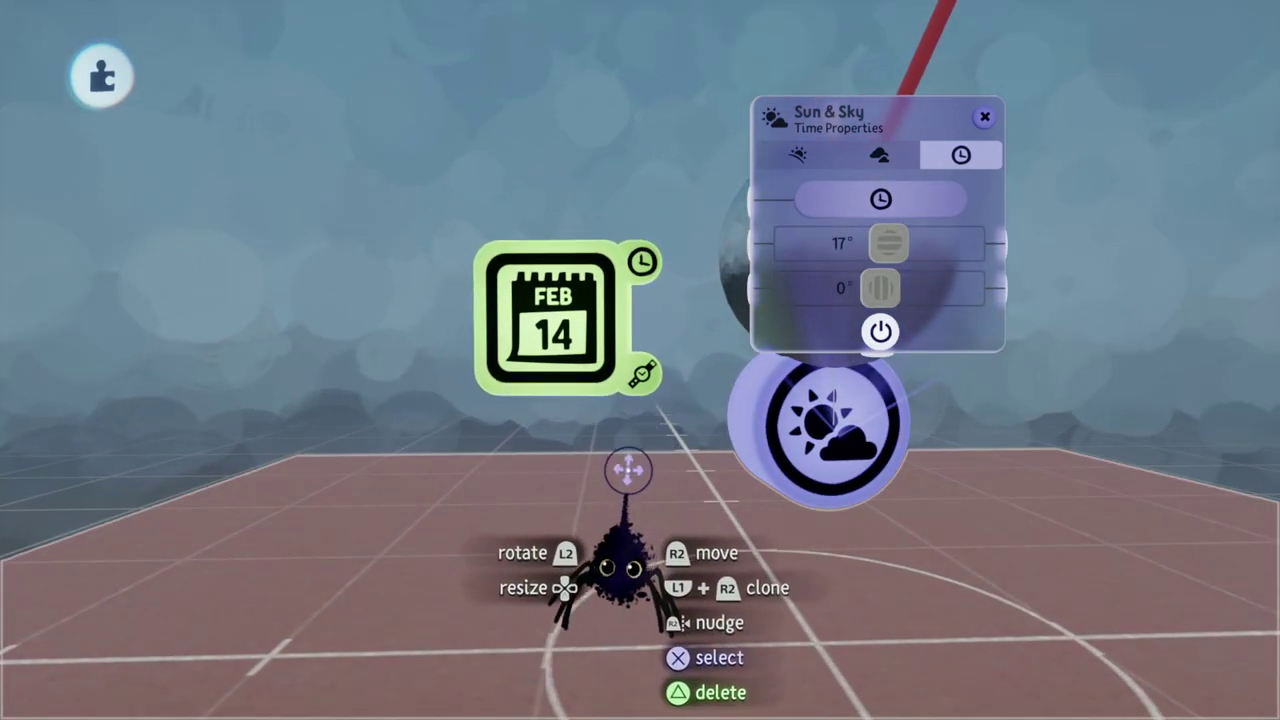
left_click_drag(772, 339, 686, 612)
- Wire the Time & Date gadget's Local Time & Date output to the Sun & Sky's Set Time input, and close both settings
left_click(565, 340)
left_click_drag(680, 395, 318, 605)
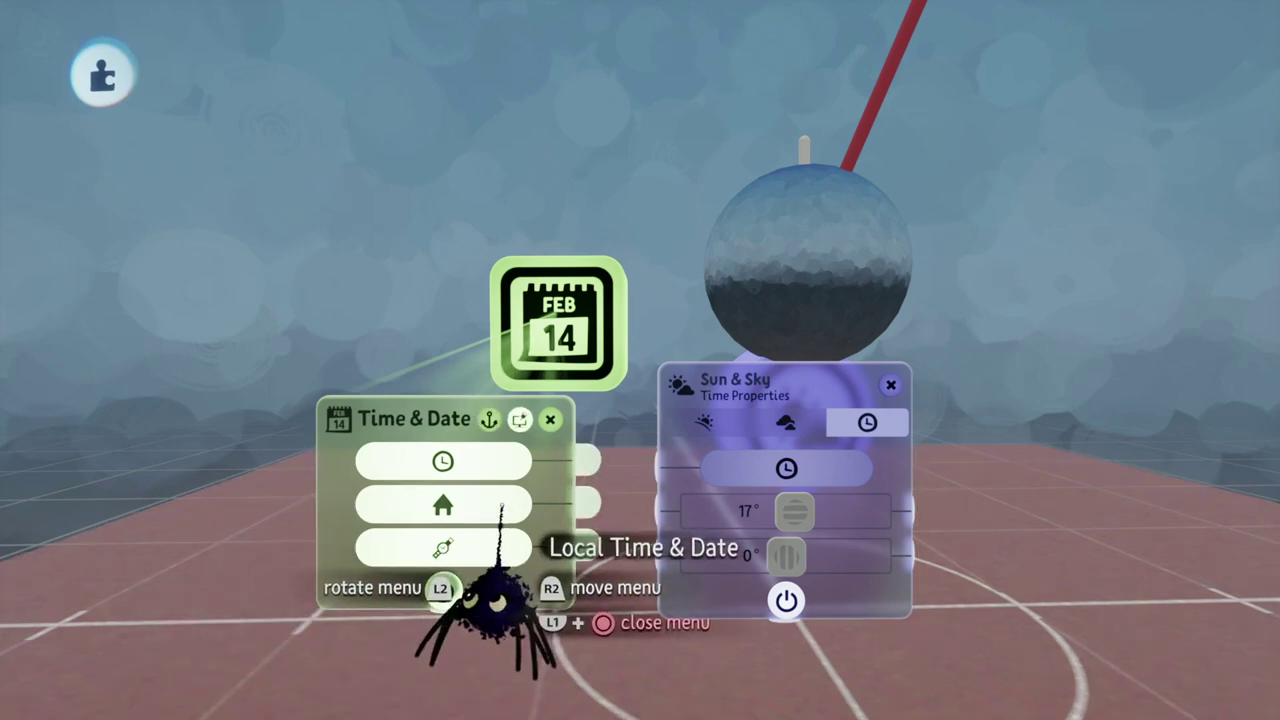
middle_click_drag(605, 512, 569, 505)
left_click_drag(531, 523, 571, 436)
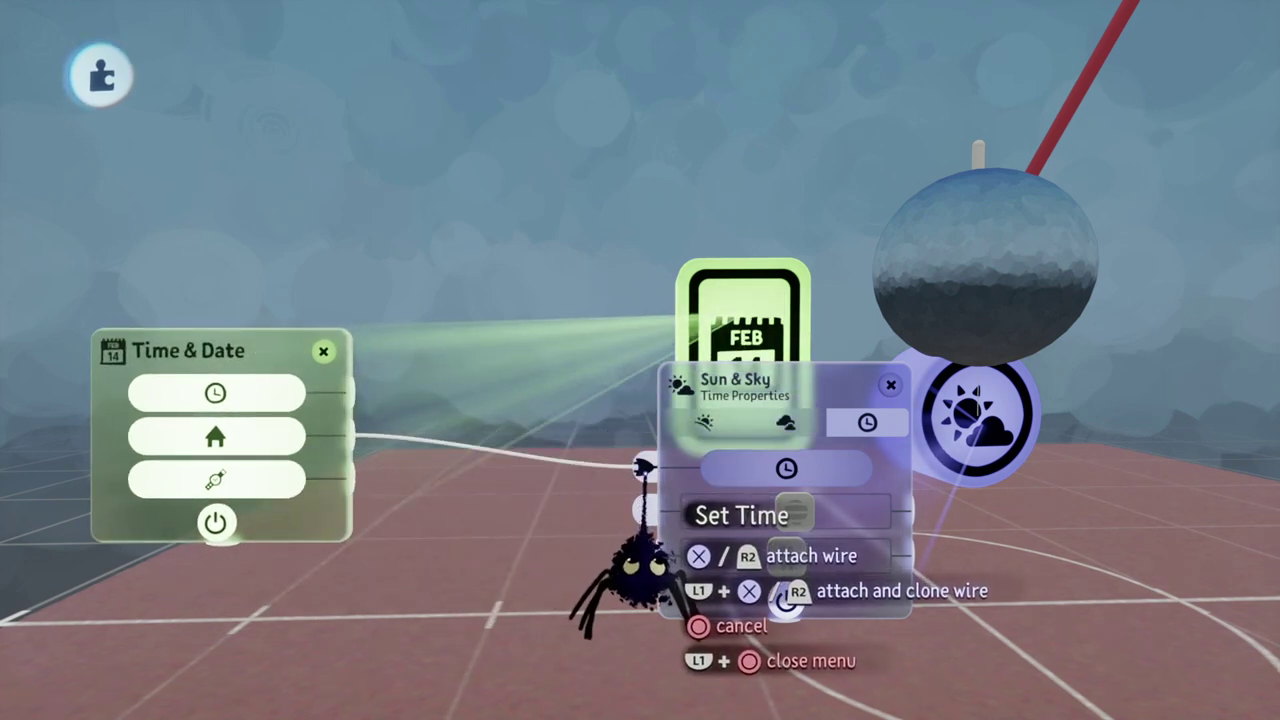
left_click_drag(645, 467, 630, 472)
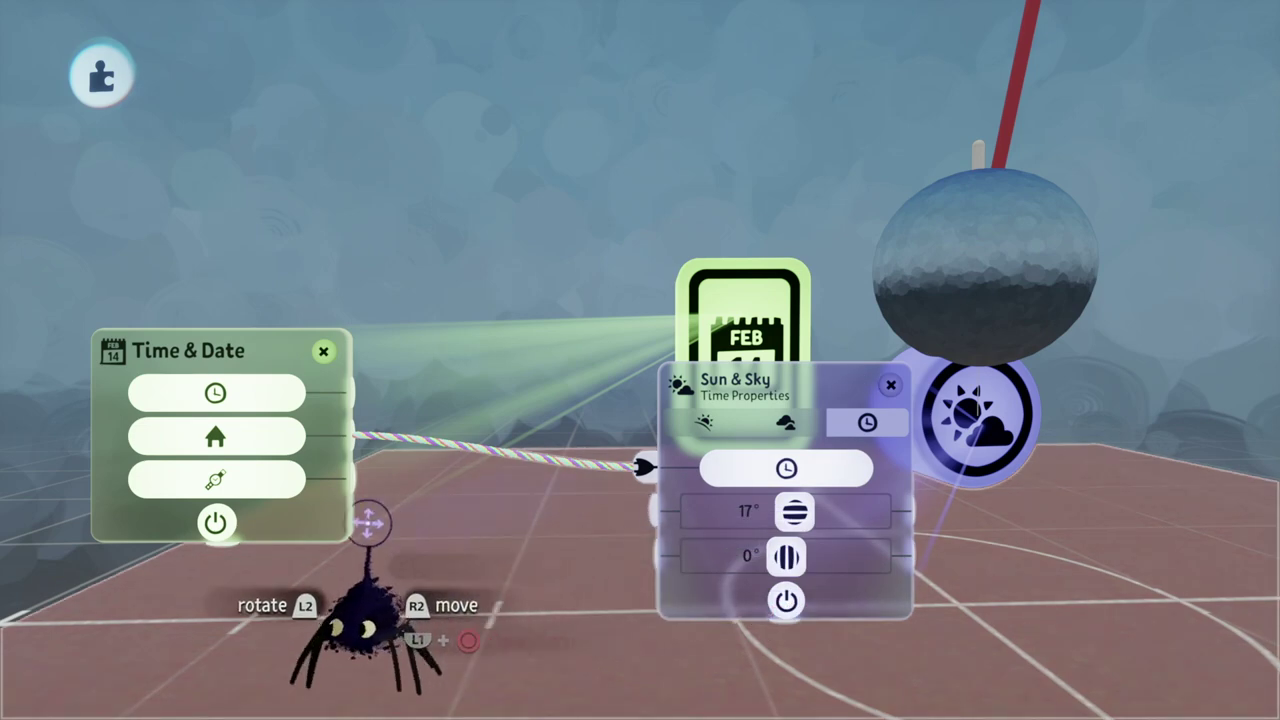
key("Escape")
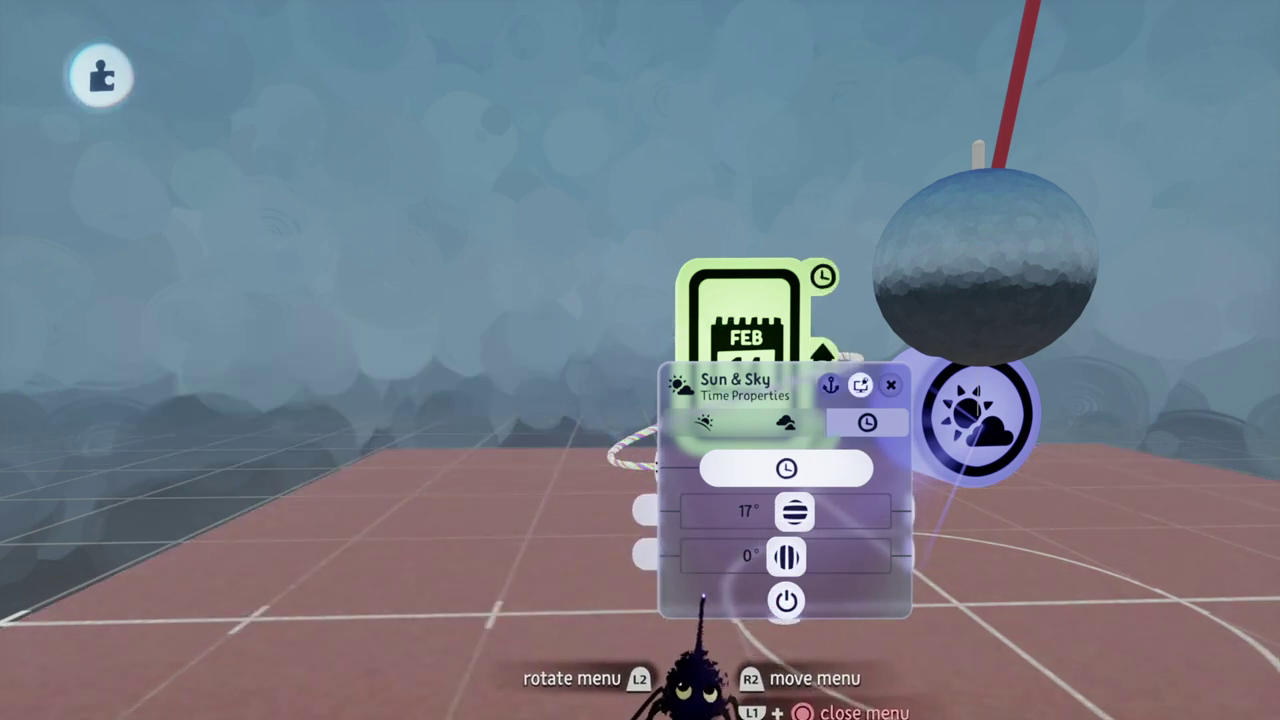
key("Escape")
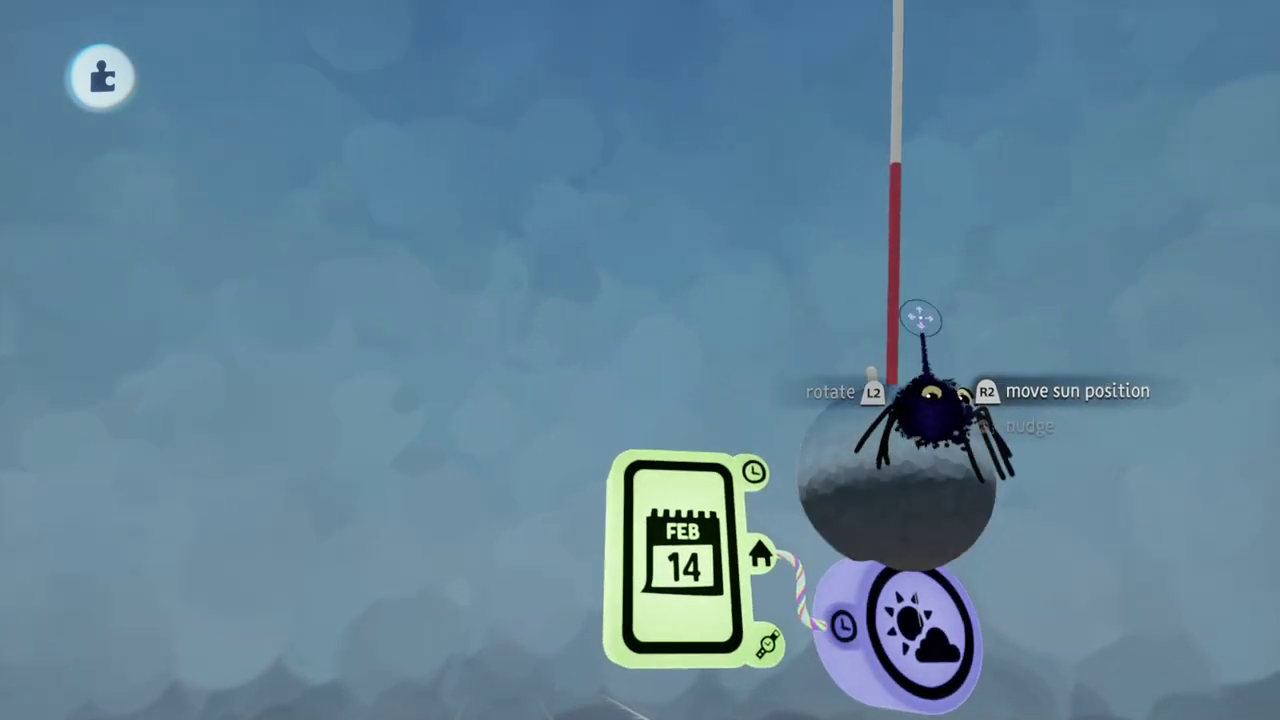
- Examine the sun's position in the sky from around and below the connected Sun & Sky gadget
left_click_drag(920, 318, 821, 356)
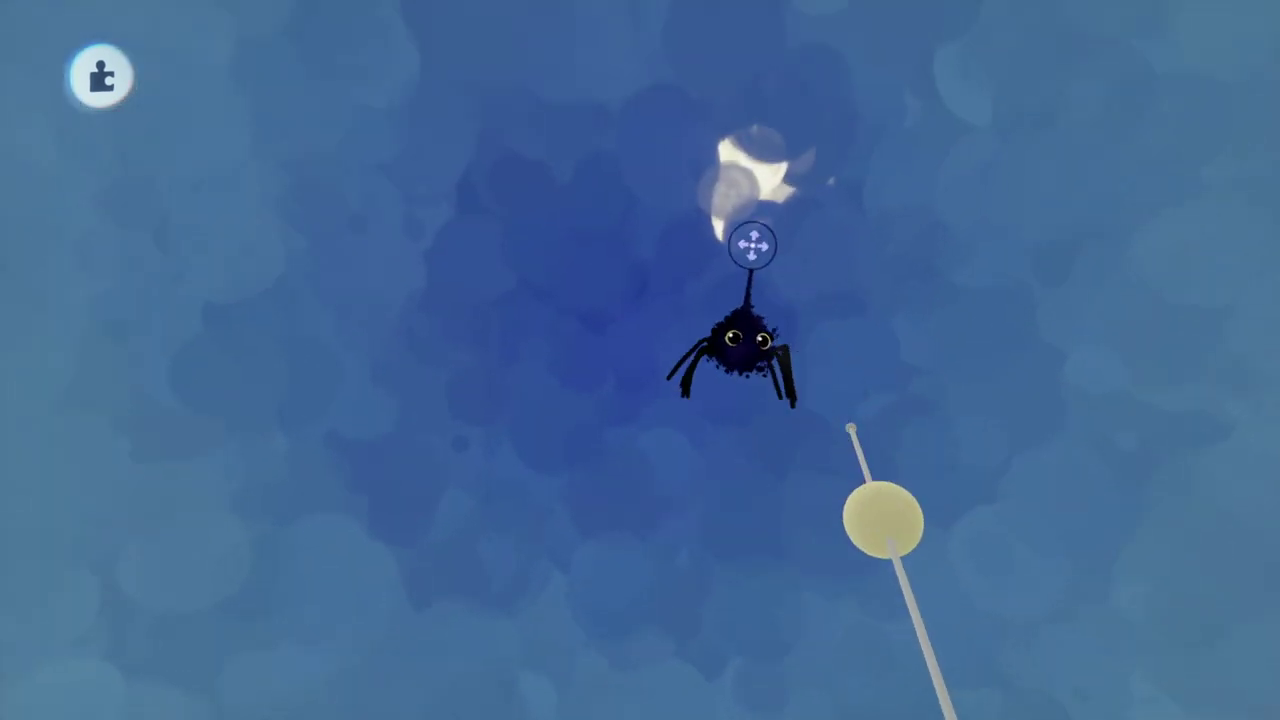
middle_click_drag(732, 265, 766, 411)
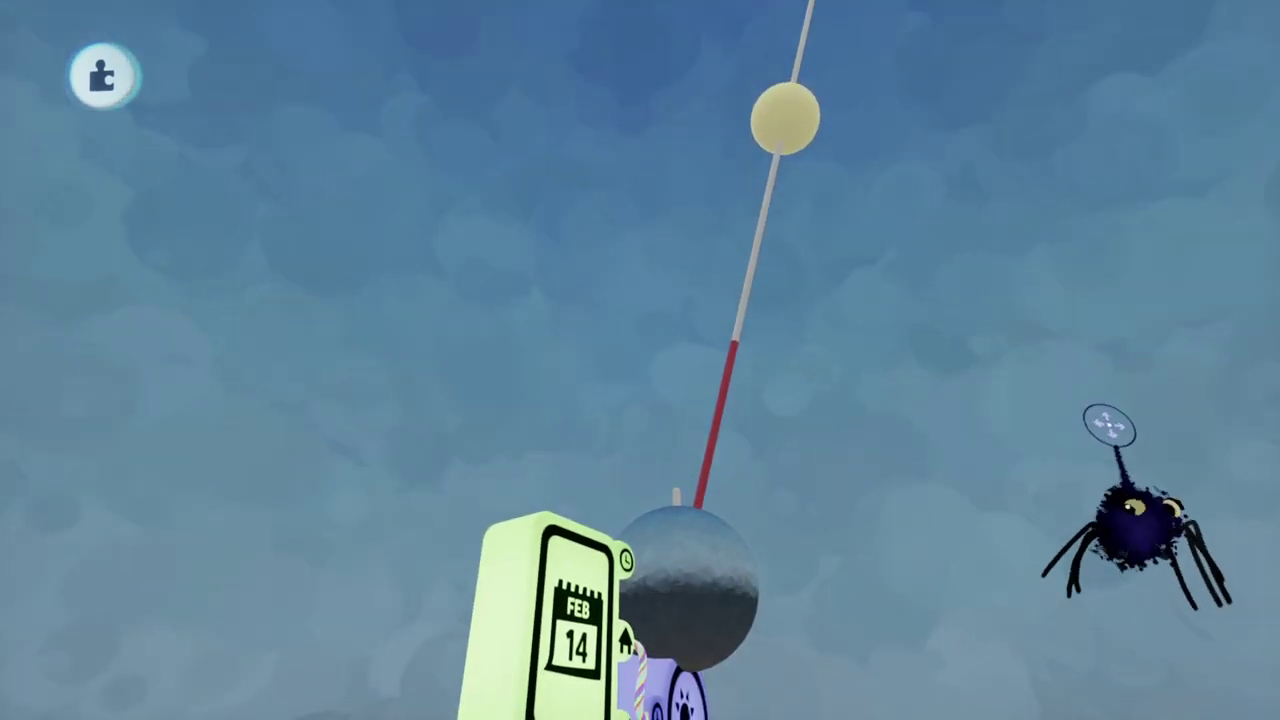
middle_click_drag(637, 360, 700, 480)
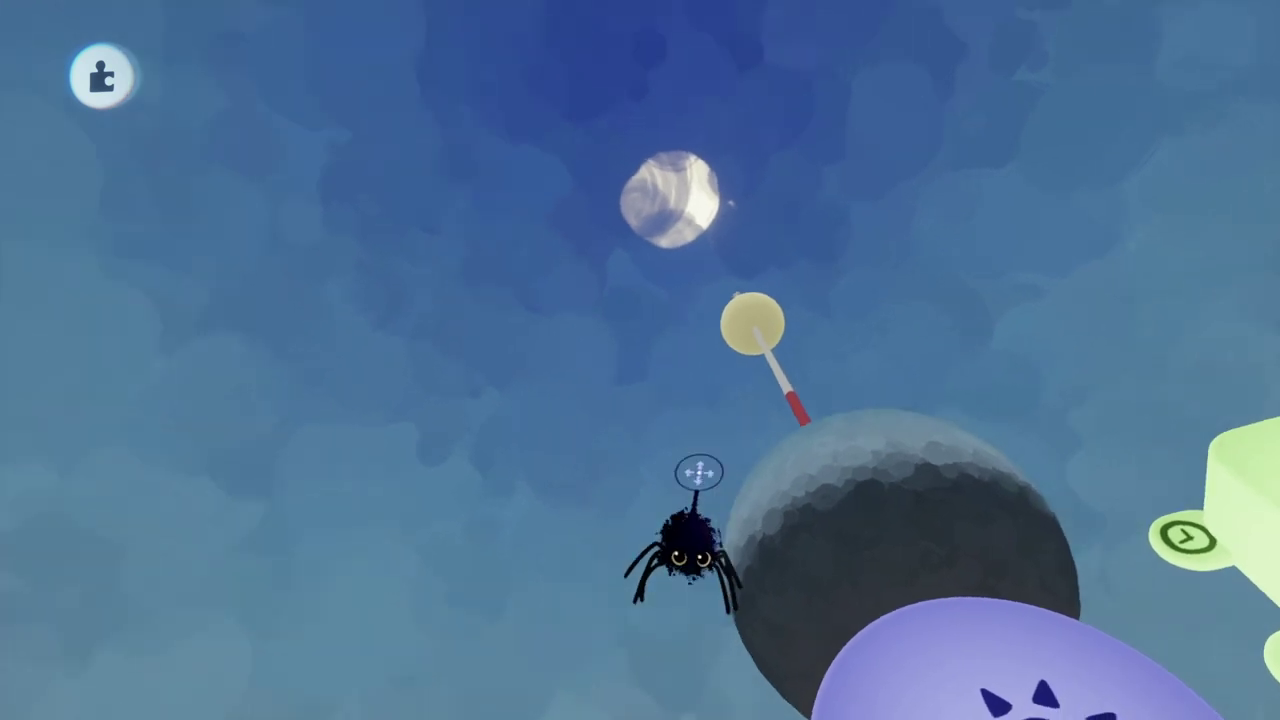
middle_click_drag(618, 512, 583, 455)
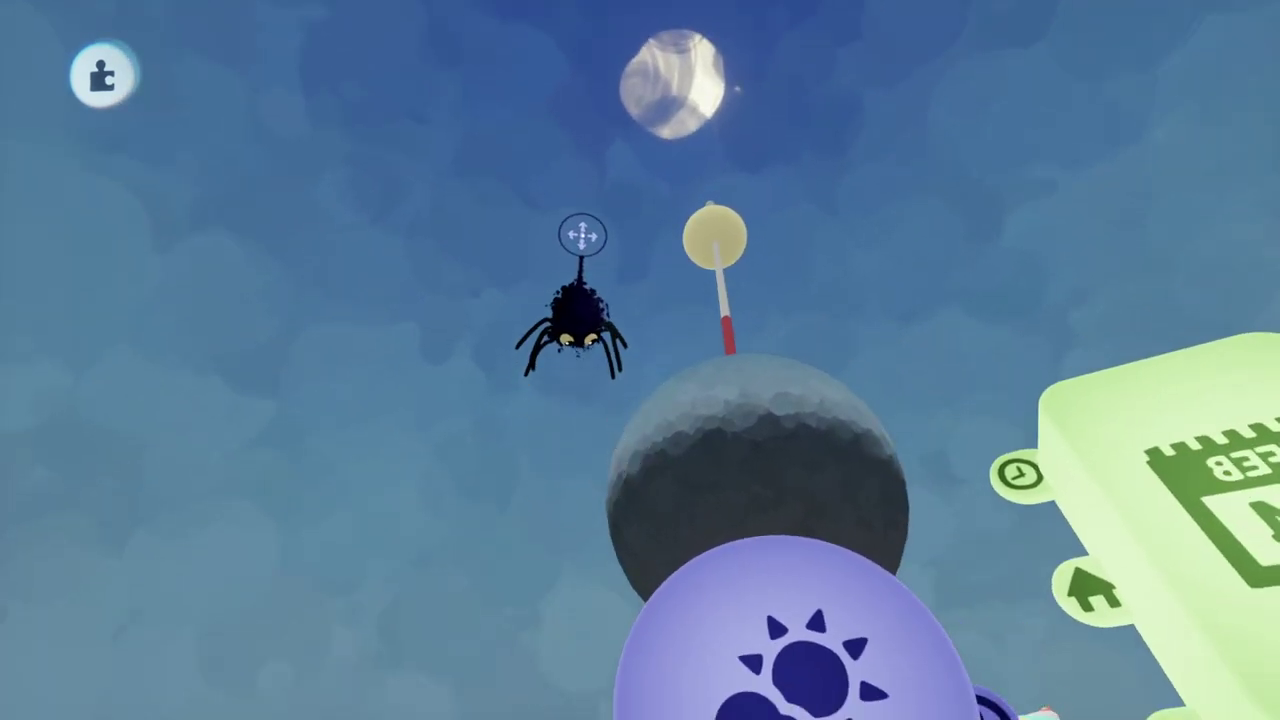
middle_click_drag(552, 322, 634, 279)
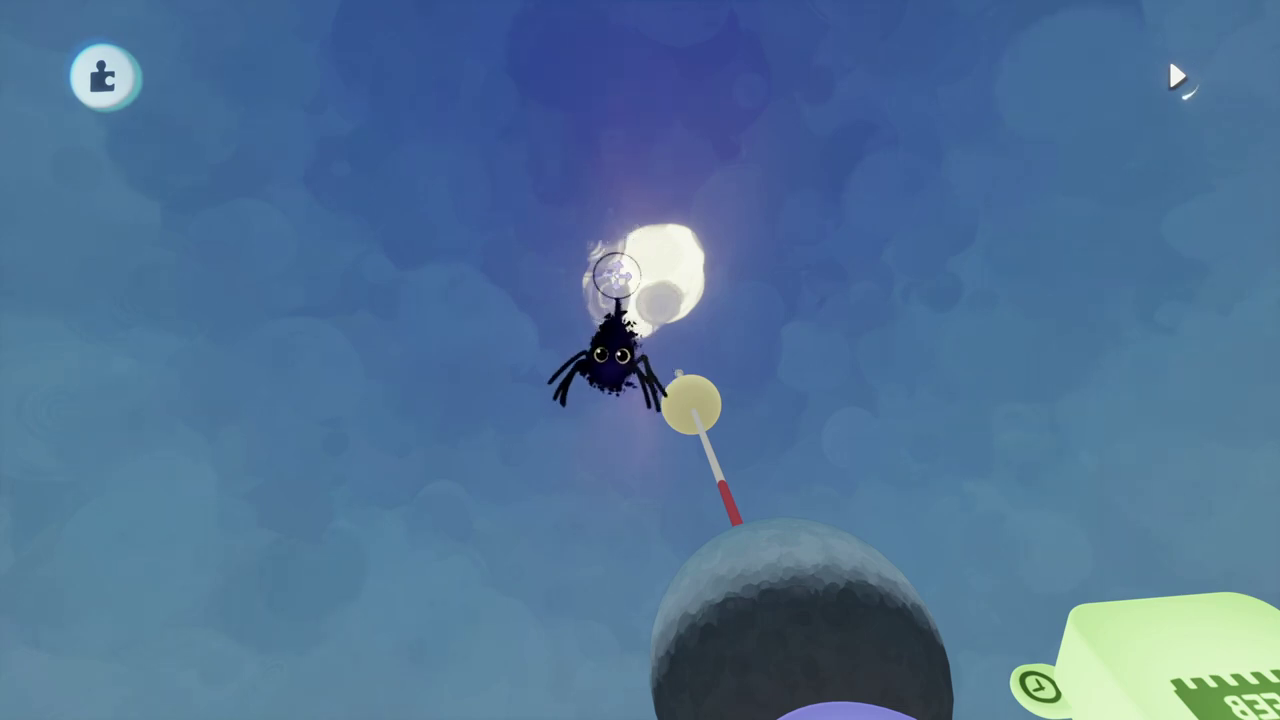
middle_click_drag(600, 361, 612, 363)
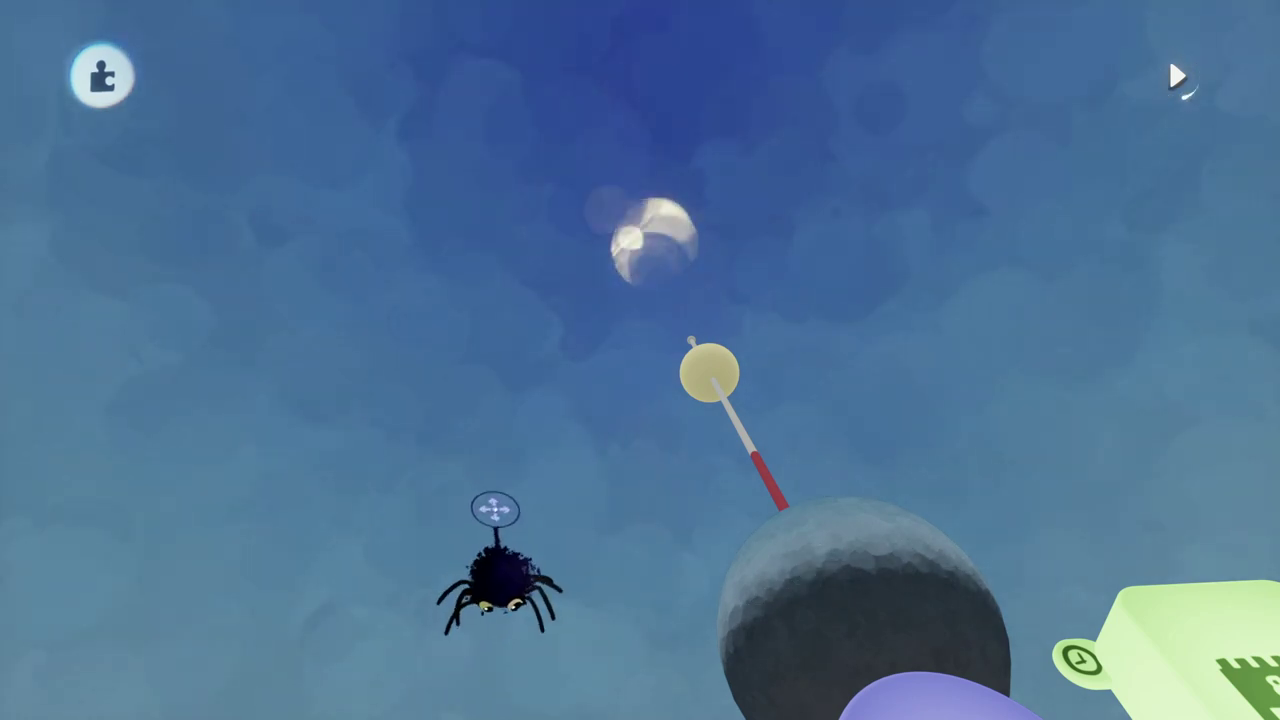
middle_click_drag(512, 526, 588, 530)
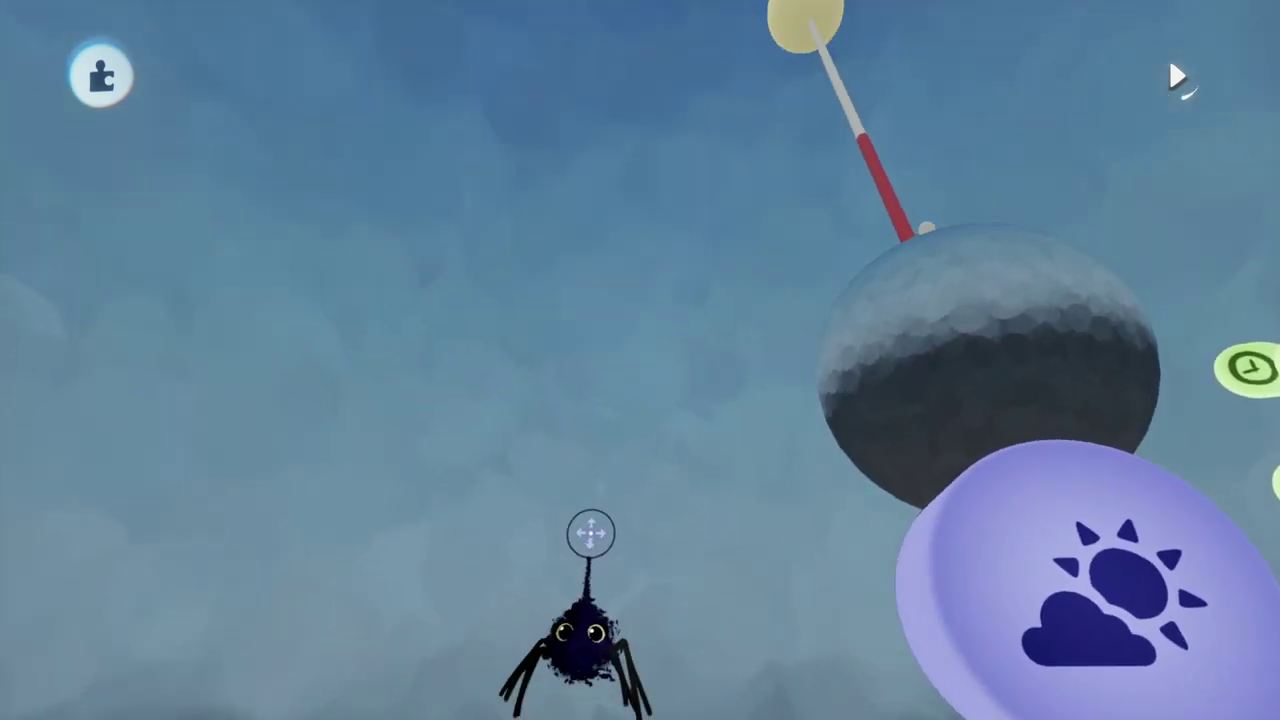